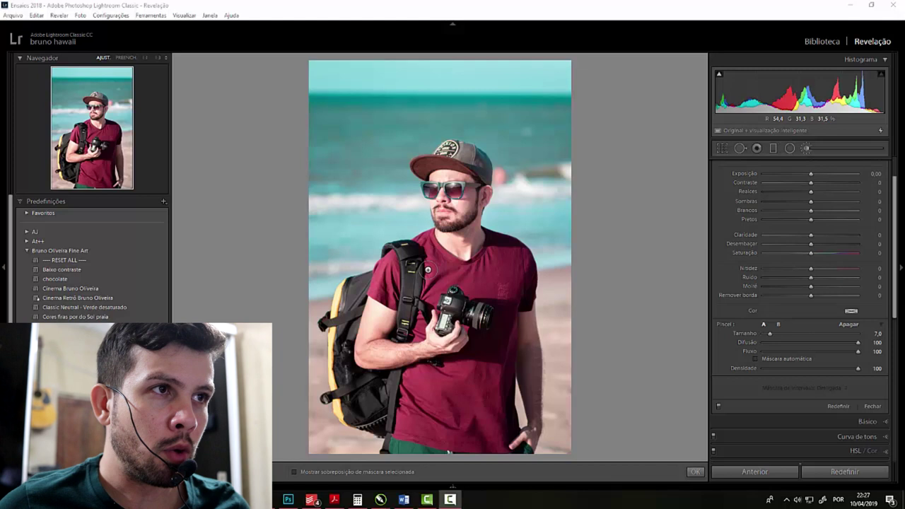
- Put away the Adjustment Brush to reveal the Detail panel's sharpening settings
key("k")
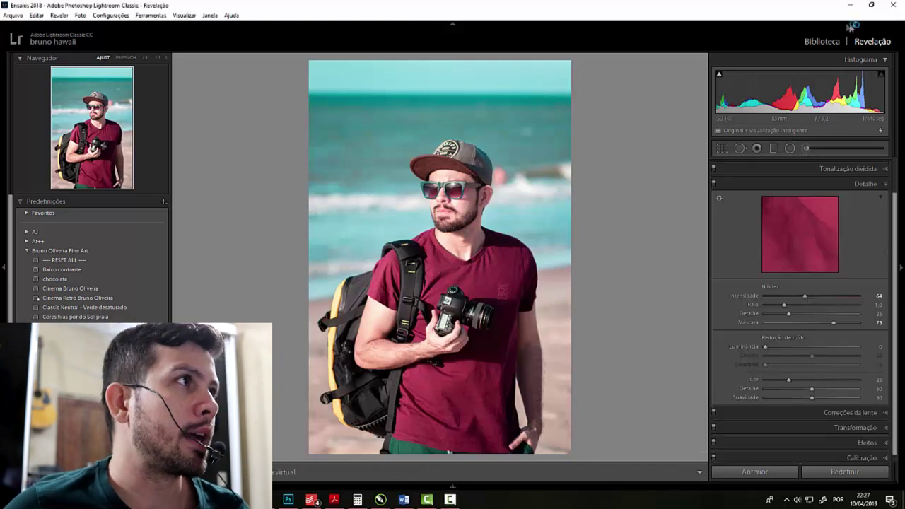
- Paint an adjustment brush mask over the man's red T-shirt, including the strap
left_click(807, 150)
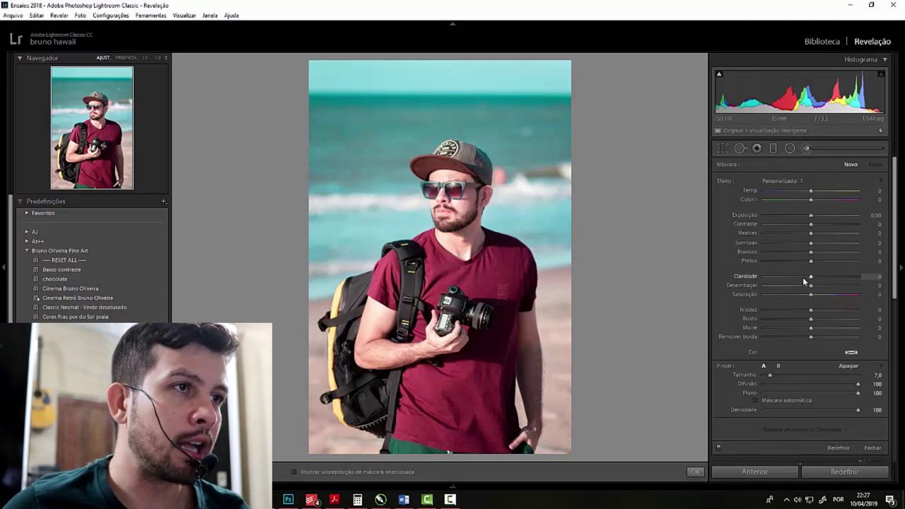
scroll(435, 277, "down", 2)
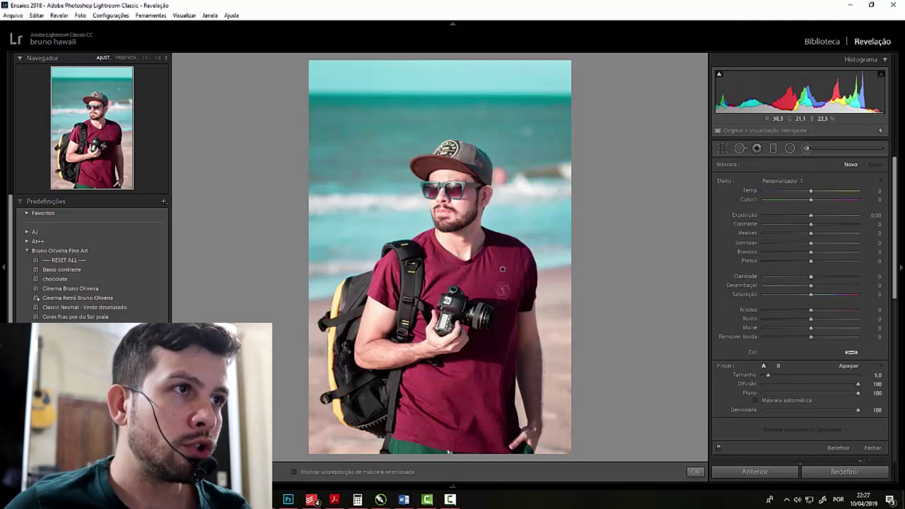
left_click_drag(502, 289, 504, 311)
key("o")
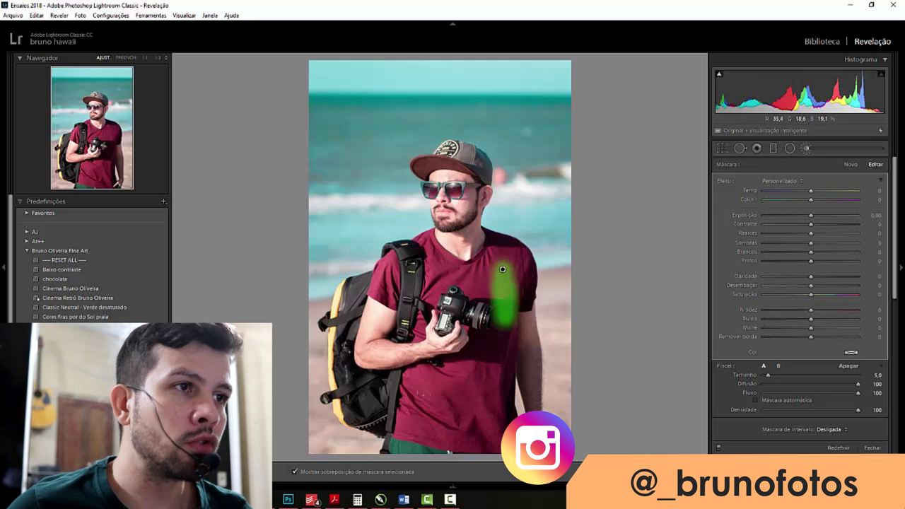
scroll(416, 395, "up", 1)
left_click_drag(417, 395, 515, 428)
scroll(806, 356, "down", 2)
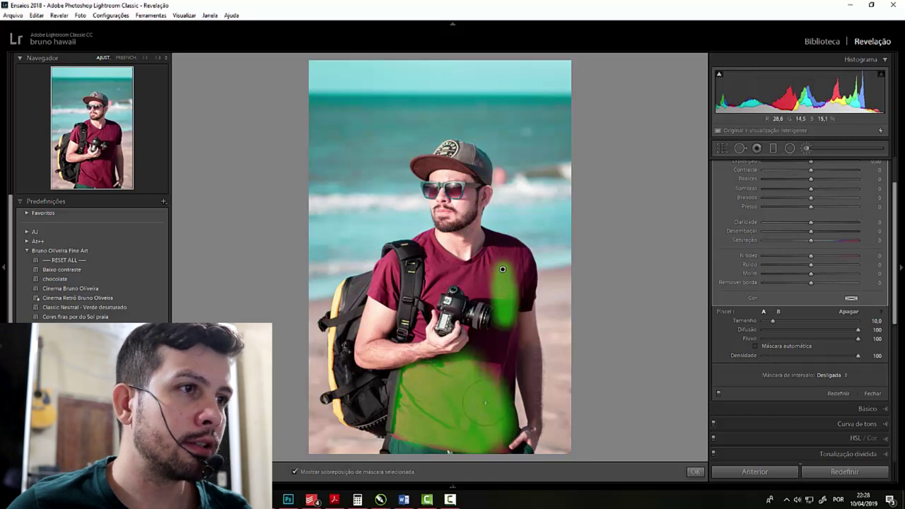
scroll(483, 356, "down", 3)
scroll(508, 350, "up", 2)
mouse_move(504, 350)
left_mouse_down()
mouse_move(518, 273)
mouse_move(501, 258)
mouse_move(480, 261)
left_mouse_up()
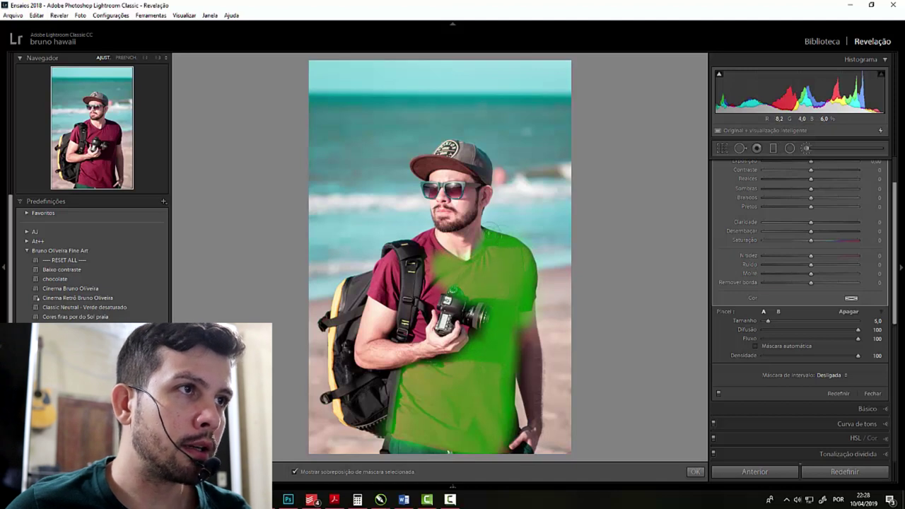
left_click_drag(494, 232, 418, 318)
scroll(476, 433, "down", 1)
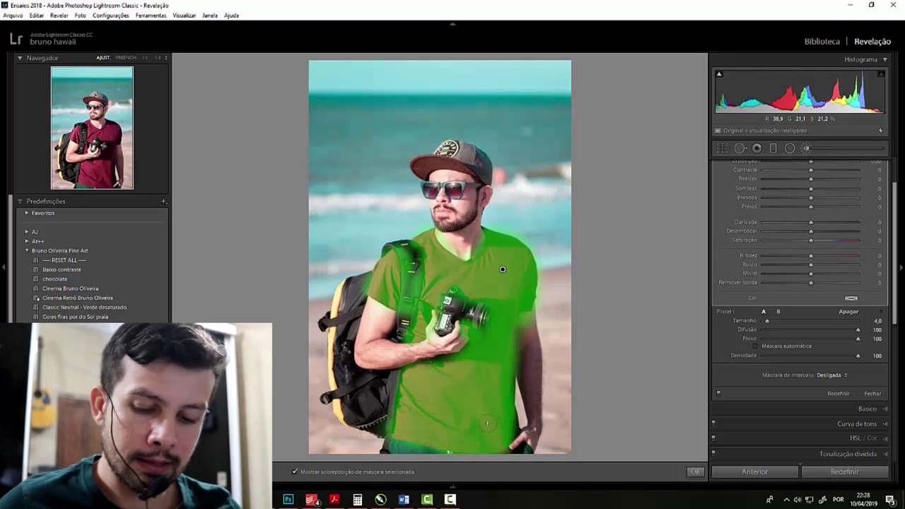
- Cycle the mask overlay colour back to green and enlarge the brush slightly
key("shift+o")
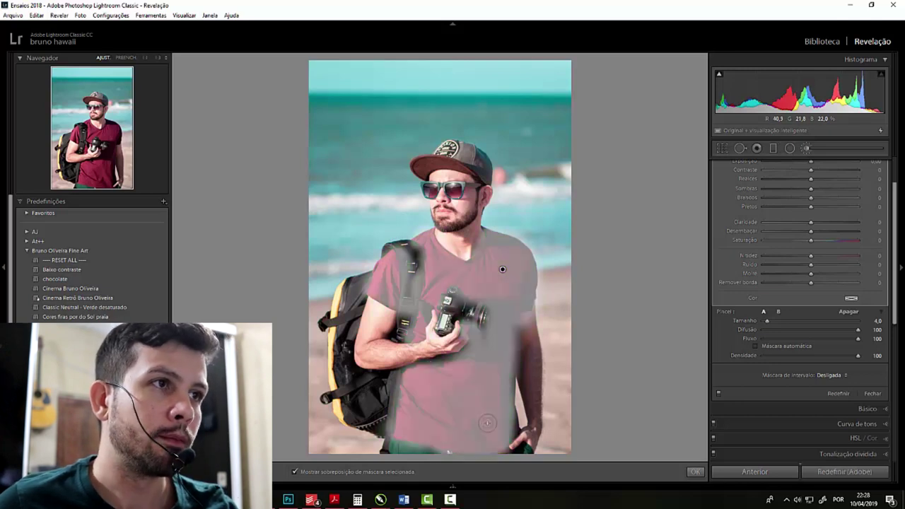
key("shift+o")
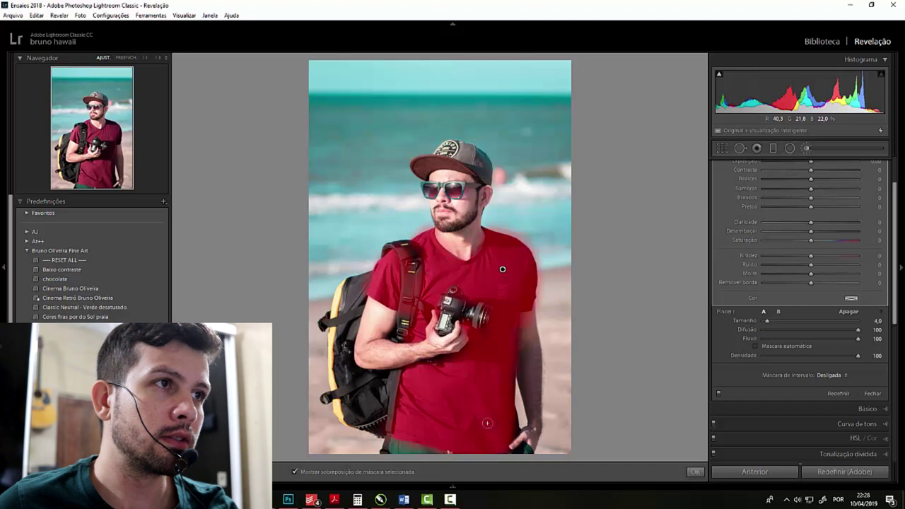
key("shift+o")
key("shift+o")
key("shift+o")
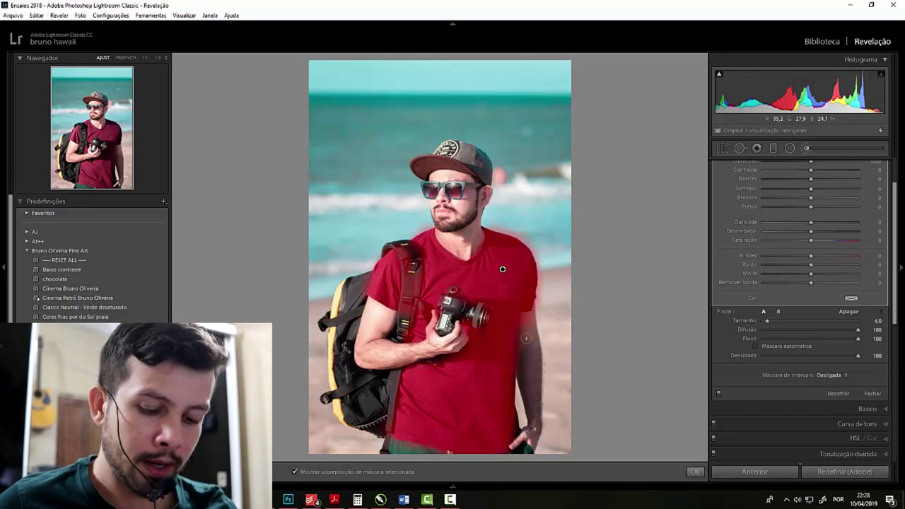
key("shift+o")
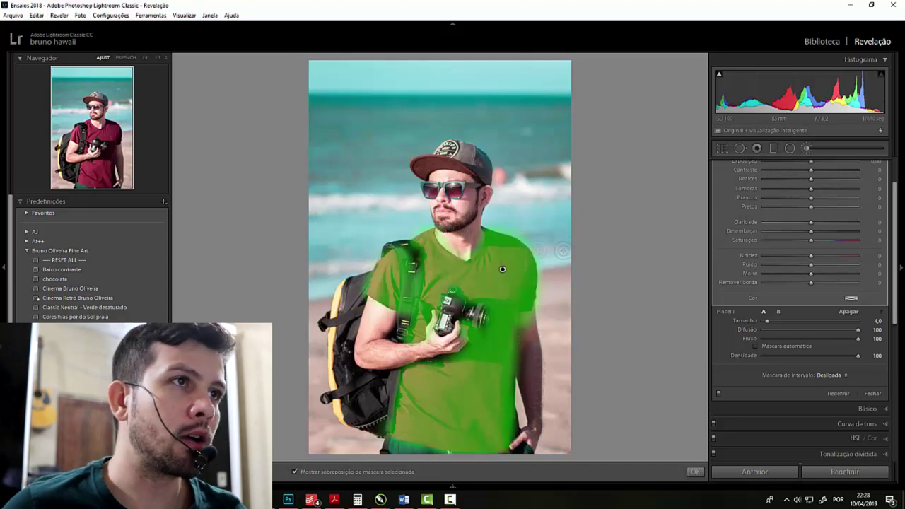
key("ctrl+5")
key("bracketright")
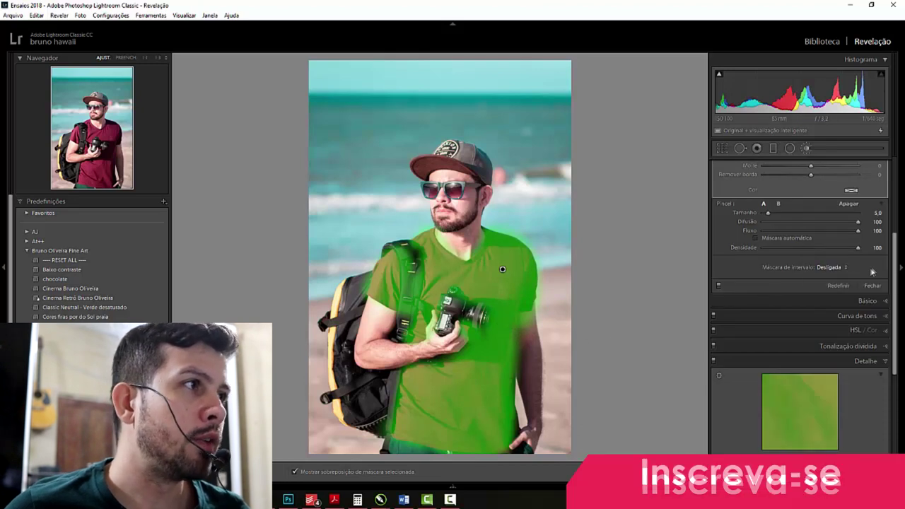
- Add a Color range mask sampled from the red shirt, amount 50, and hide the overlay
left_click(843, 268)
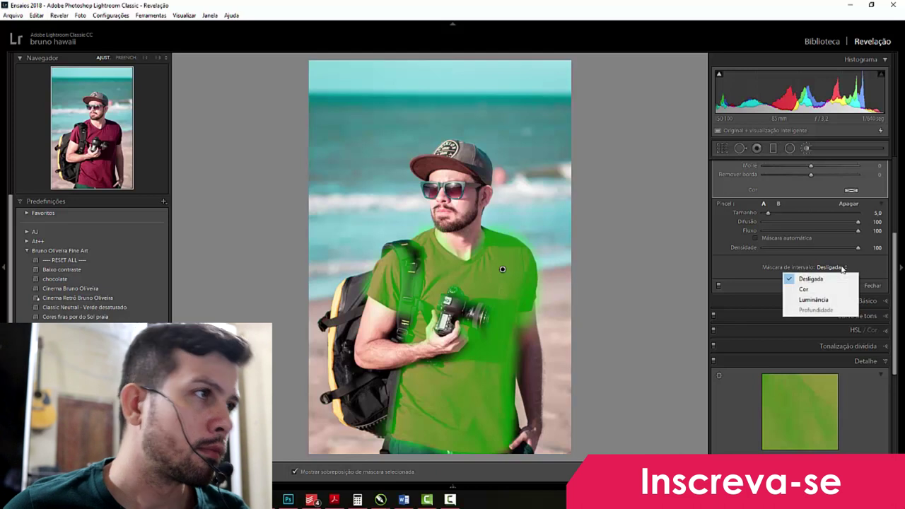
left_click(817, 290)
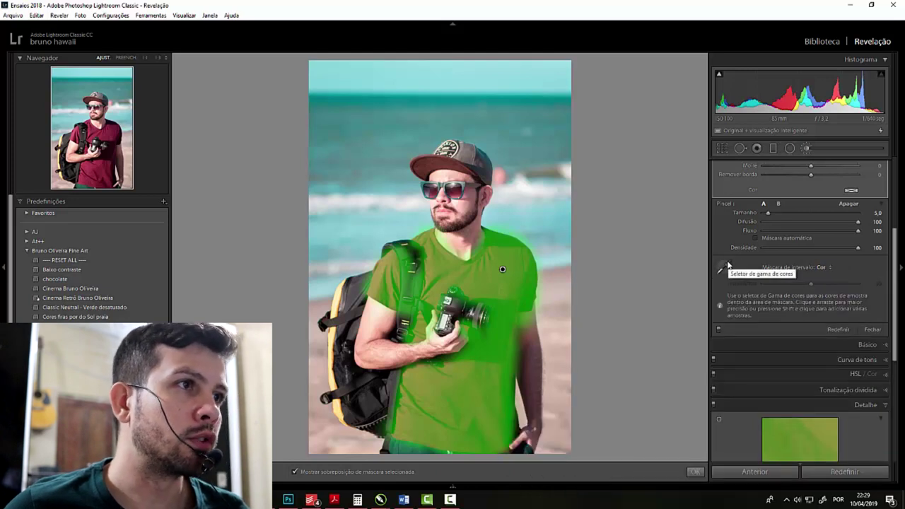
left_click(728, 266)
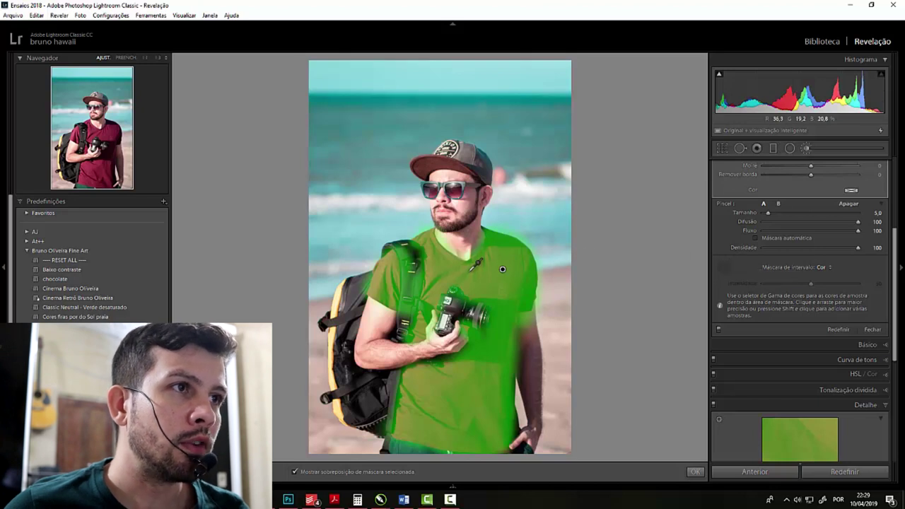
left_click_drag(452, 276, 509, 281)
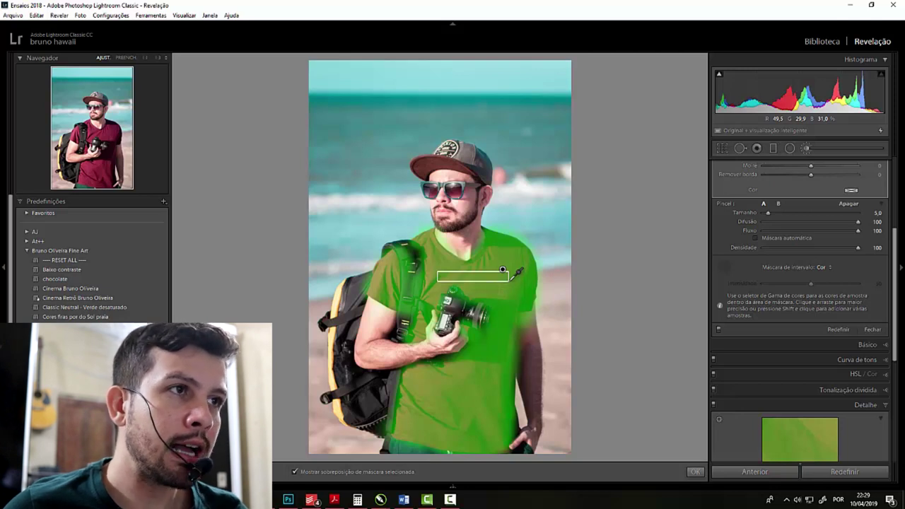
left_click_drag(511, 280, 511, 280)
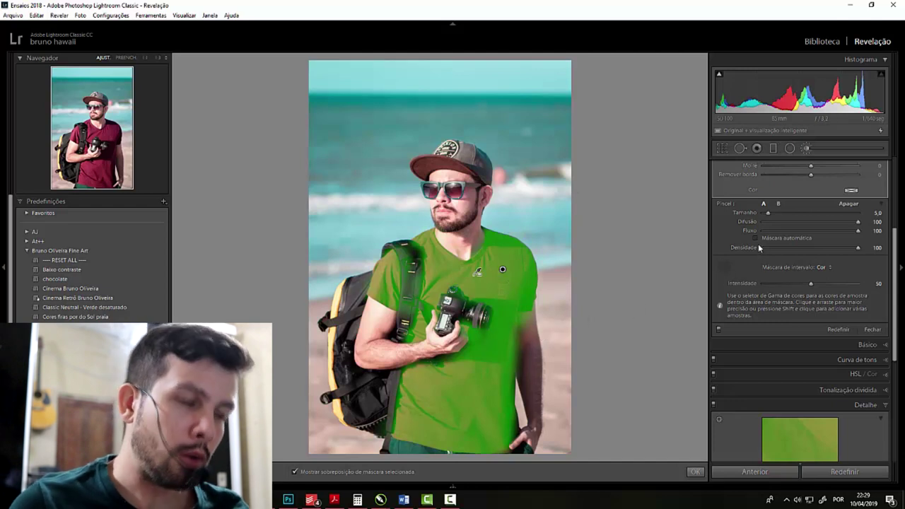
key("o")
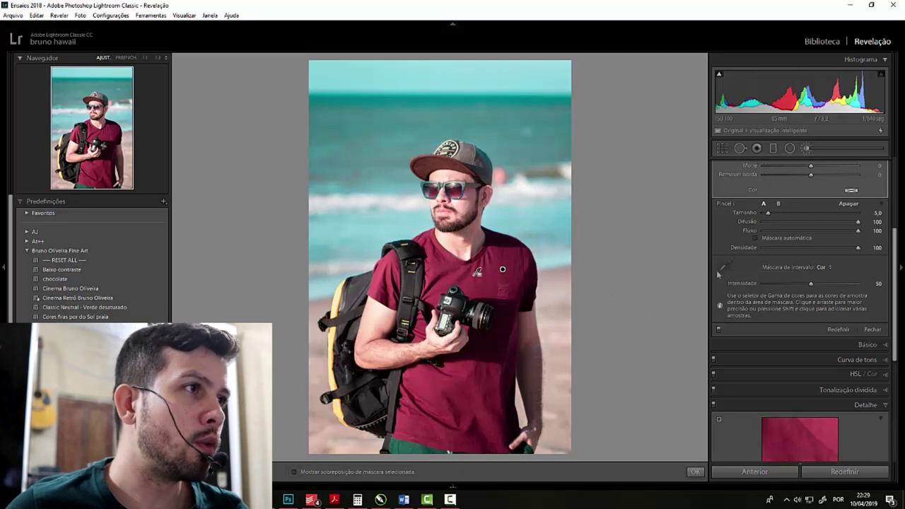
- Set the shirt mask's Saturation to -100, enable Auto Mask, and zoom to 1:1 on the shirt
scroll(769, 286, "up", 3)
scroll(770, 286, "up", 2)
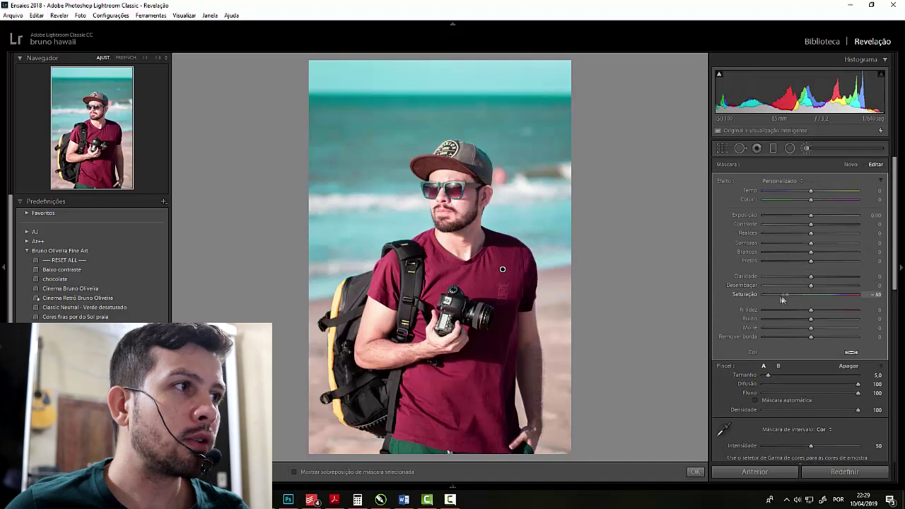
left_click_drag(782, 300, 749, 303)
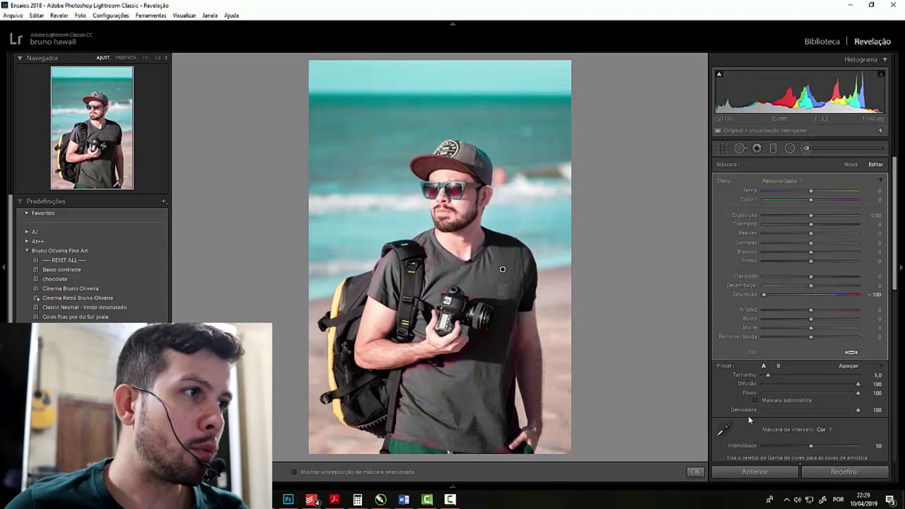
left_click(770, 401)
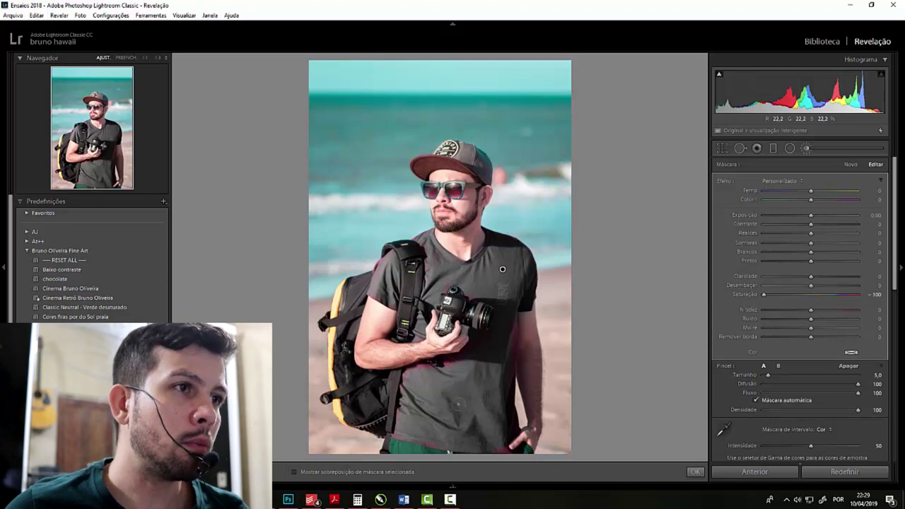
left_click(440, 381)
scroll(483, 318, "up", 5)
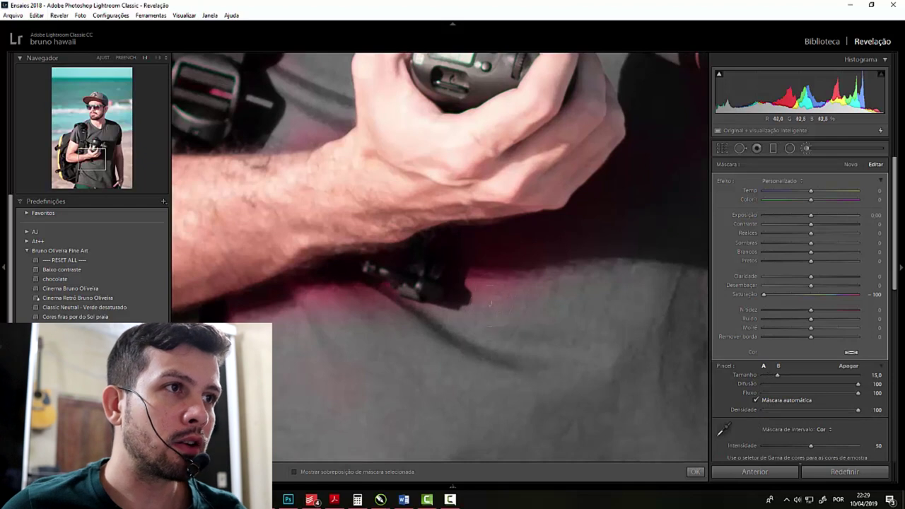
scroll(523, 269, "up", 3)
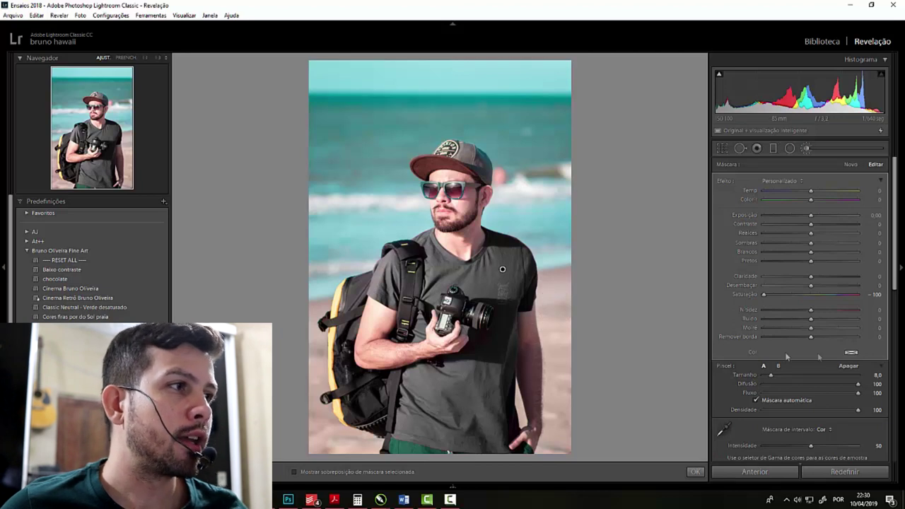
- Try blue, green, red-orange and purple tints on the grey shirt, settling on teal
left_click(851, 352)
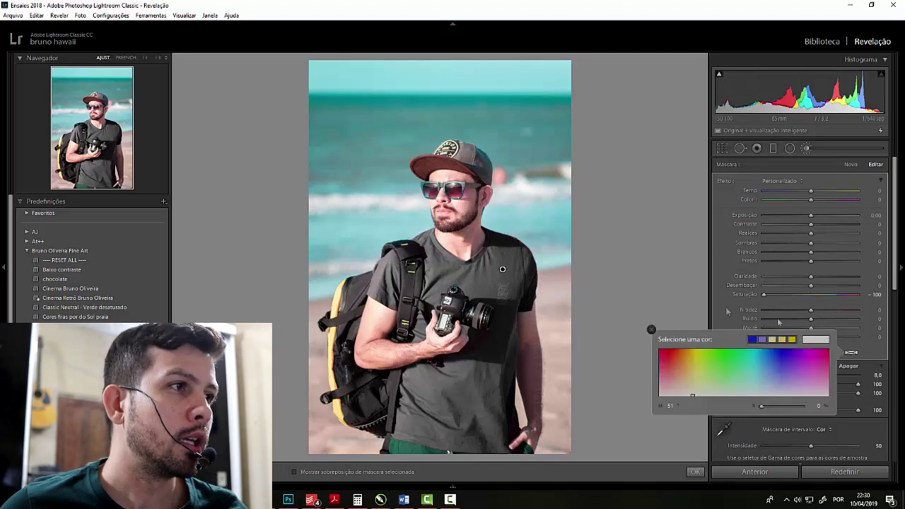
left_click(694, 358)
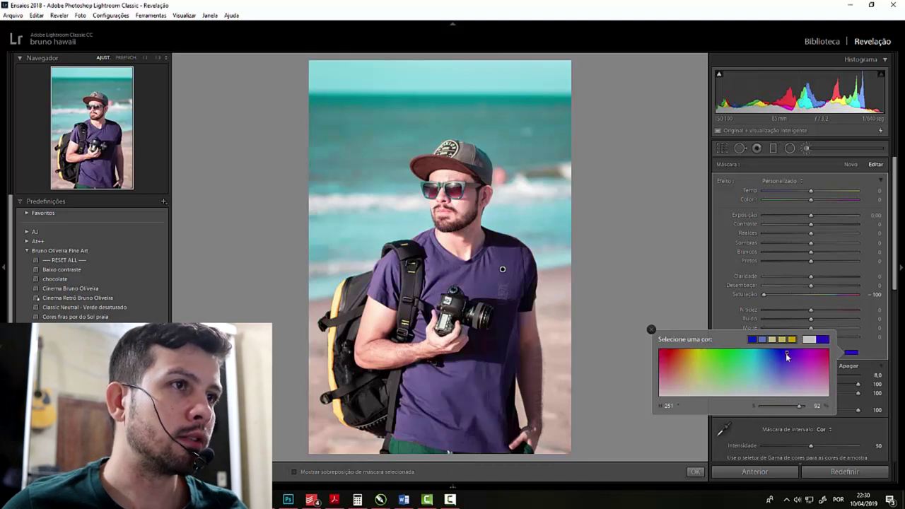
left_click_drag(785, 352, 782, 349)
left_click(756, 355)
left_click(737, 355)
mouse_move(729, 356)
left_mouse_down()
mouse_move(678, 353)
mouse_move(699, 382)
left_mouse_up()
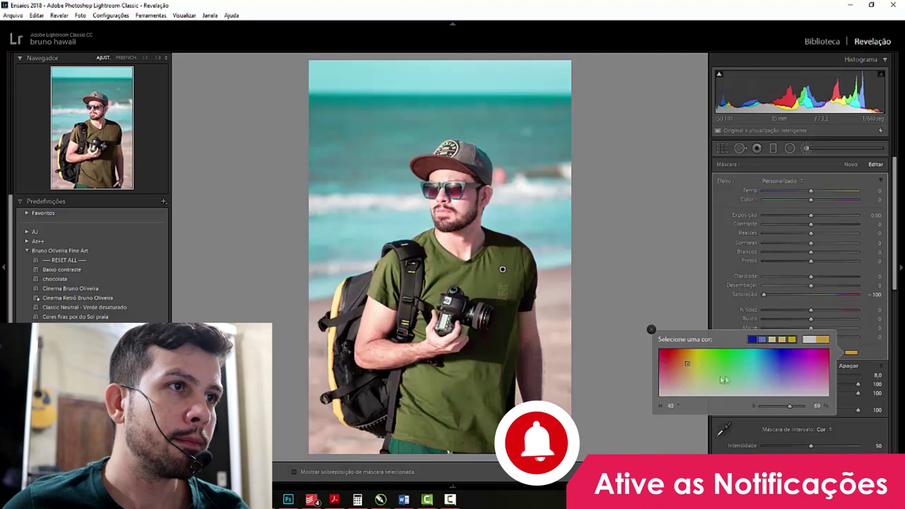
left_click_drag(768, 384, 800, 378)
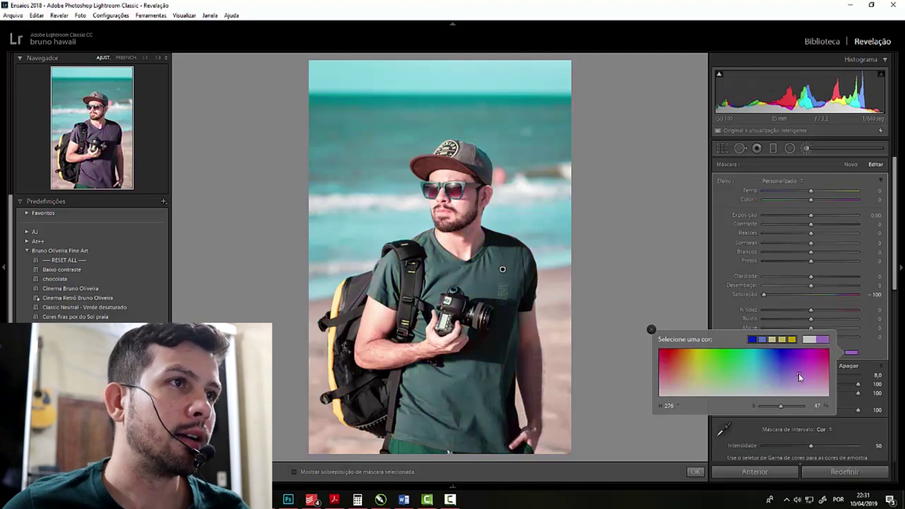
left_click(763, 373)
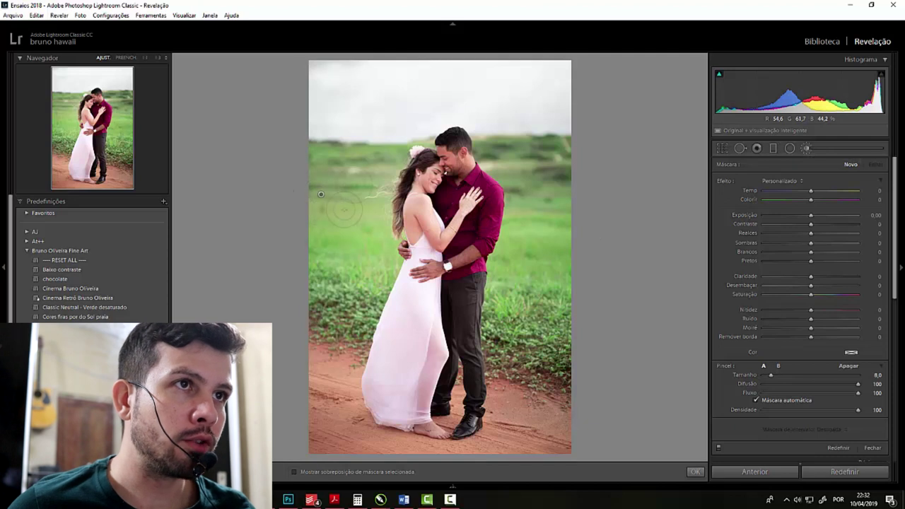
- Paint a brush stroke over the grass left of the couple and show its overlay
left_click_drag(345, 211, 359, 225)
key("o")
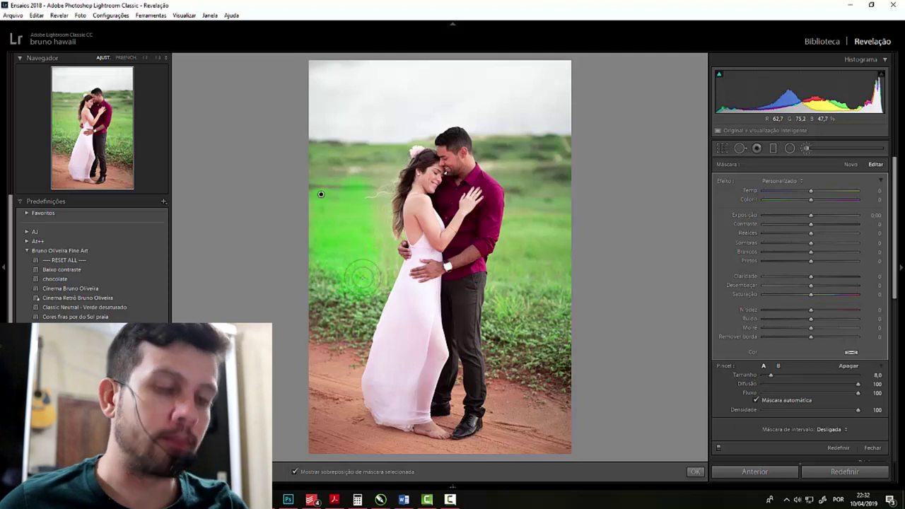
- Switch the mask overlay to red and paint the grass left of the couple and beside the dress
key("shift")
key("shift+o")
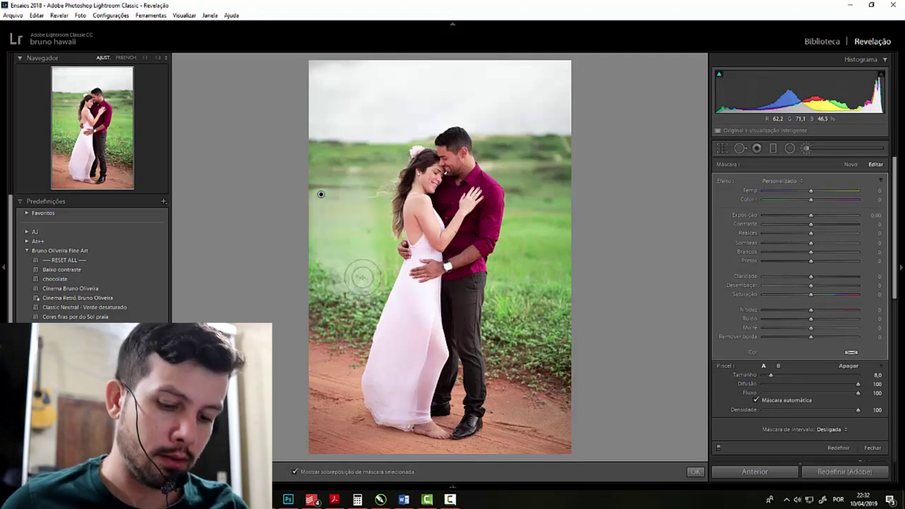
key("shift+o")
key("shift+o")
left_click_drag(321, 194, 313, 318)
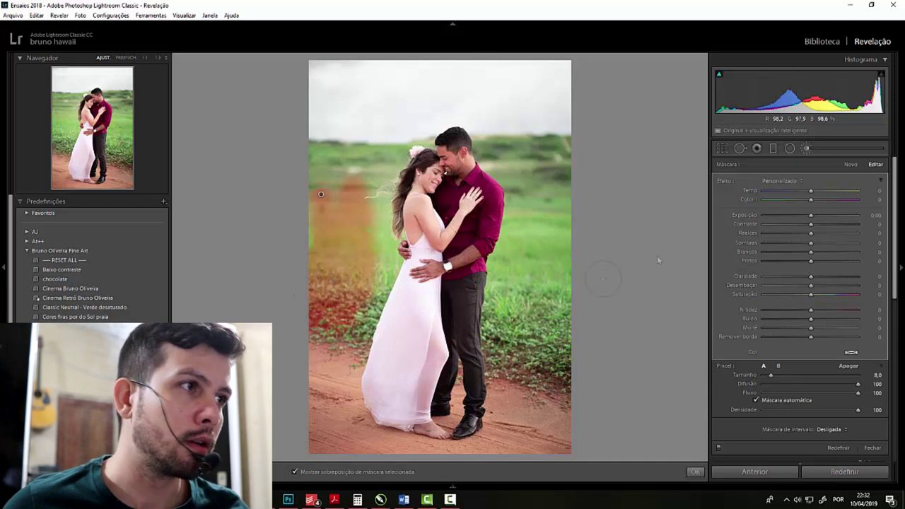
left_click_drag(376, 311, 382, 265)
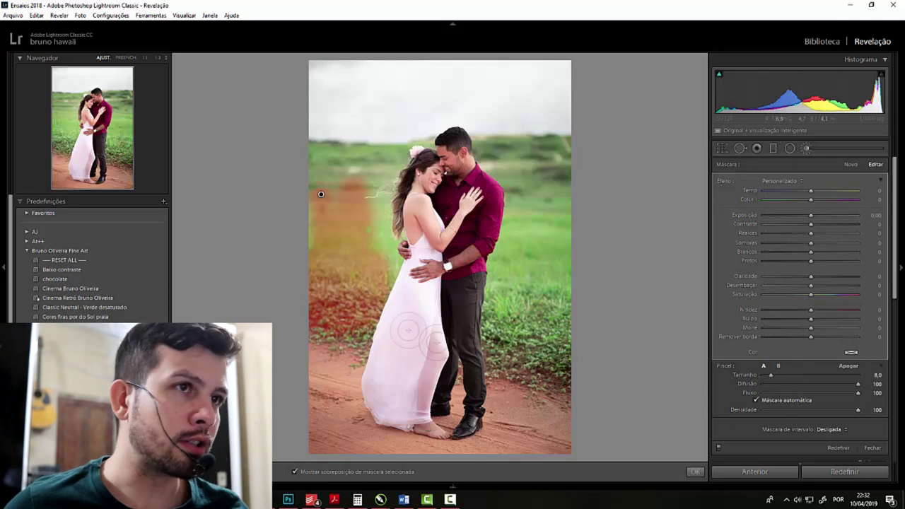
key("z")
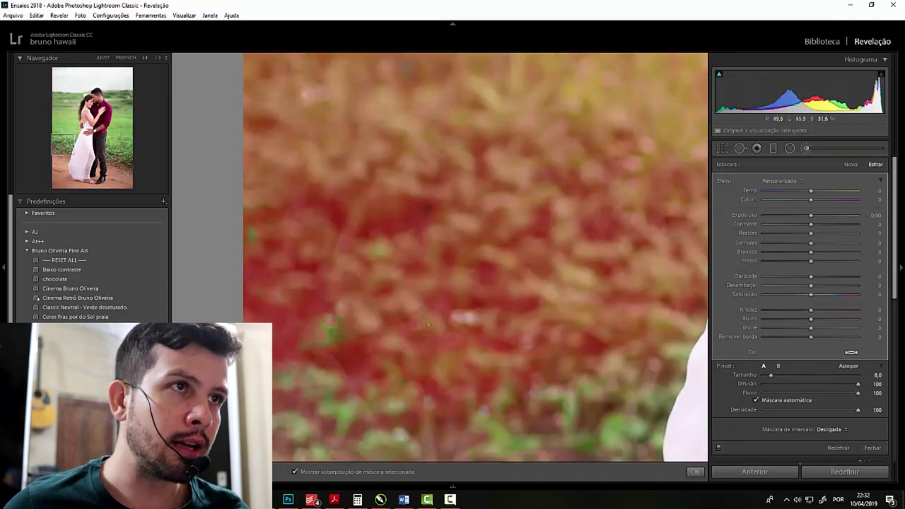
key("z")
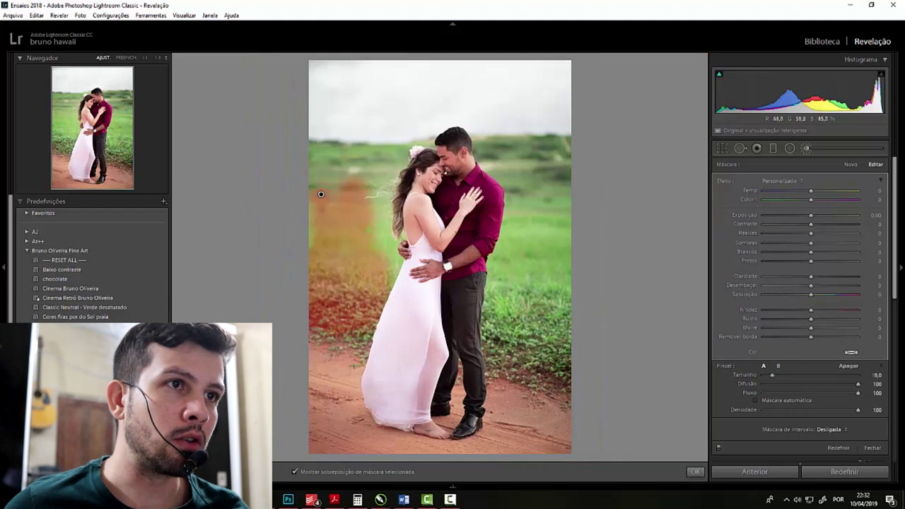
- Extend the mask to the horizon and the background and grass right of the man, undoing the flower stroke
mouse_move(367, 251)
left_mouse_down()
mouse_move(351, 173)
mouse_move(390, 160)
left_mouse_up()
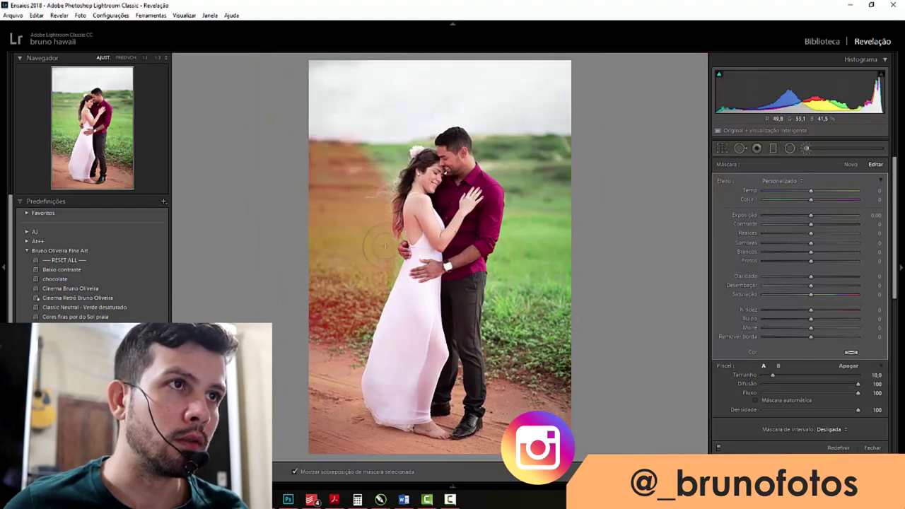
mouse_move(509, 163)
left_mouse_down()
mouse_move(543, 220)
mouse_move(481, 149)
left_mouse_up()
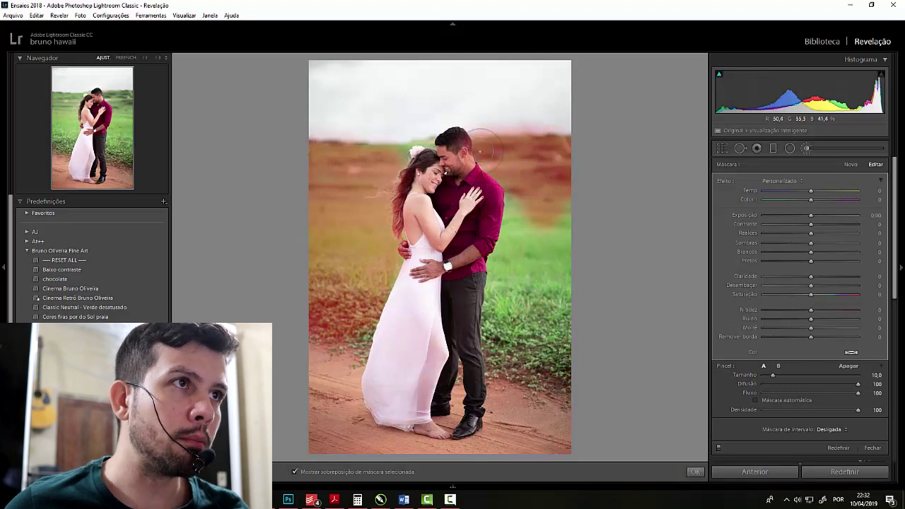
left_click_drag(511, 198, 522, 231)
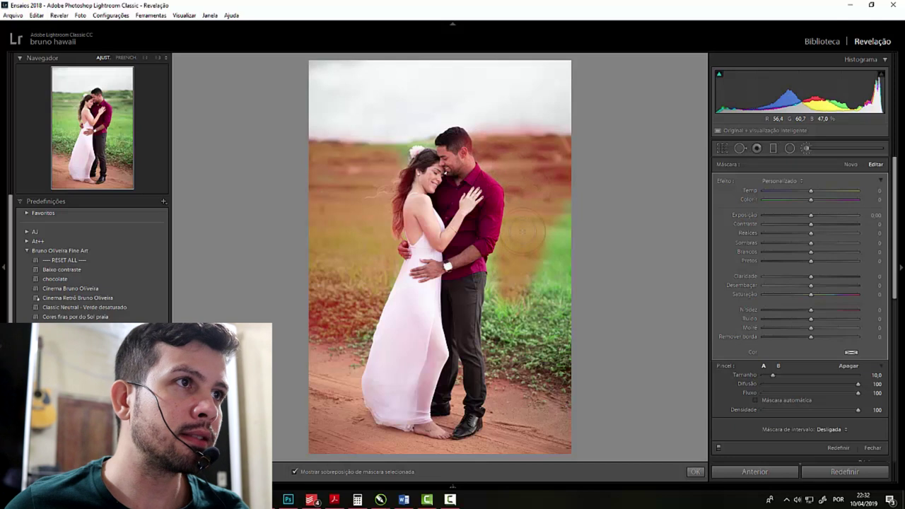
mouse_move(505, 301)
left_mouse_down()
mouse_move(526, 341)
mouse_move(536, 278)
left_mouse_up()
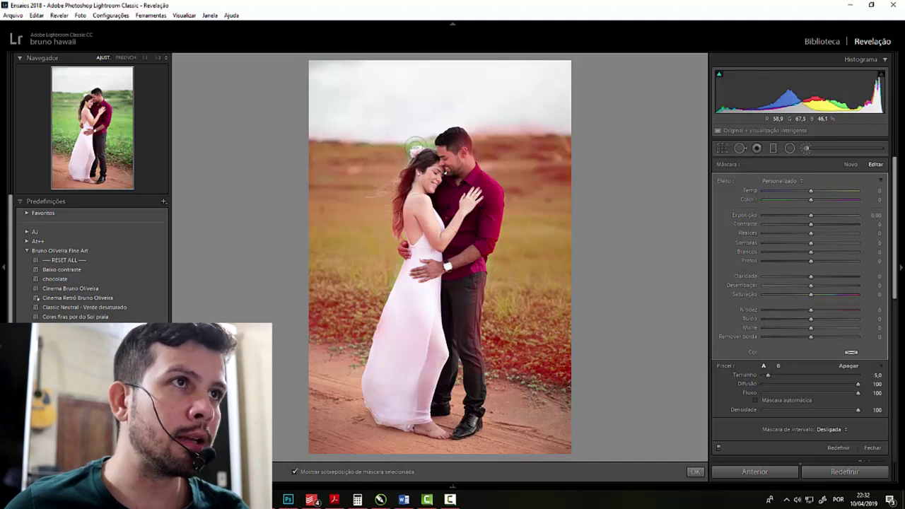
scroll(419, 145, "down", 1)
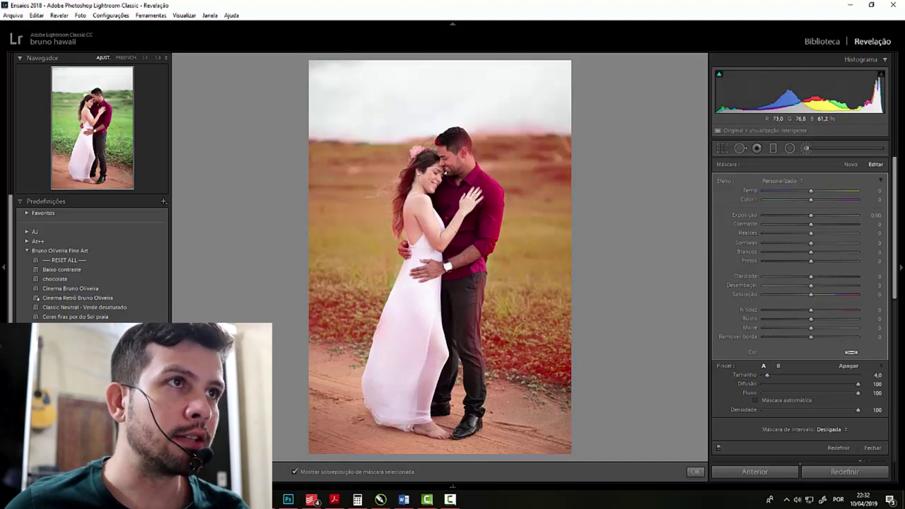
key("ctrl+z")
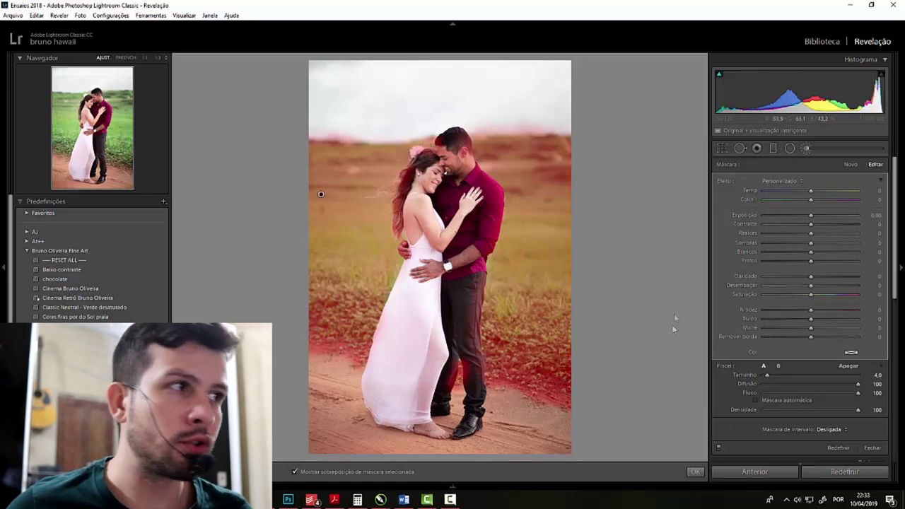
- Restrict the grass mask with a Color range mask sampled from the green grass, amount 50
scroll(788, 404, "down", 3)
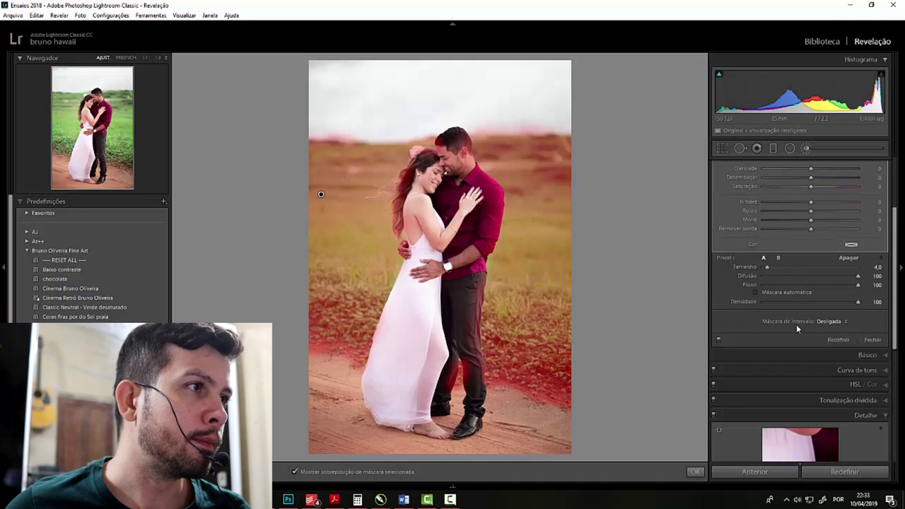
left_click(818, 322)
left_click(799, 341)
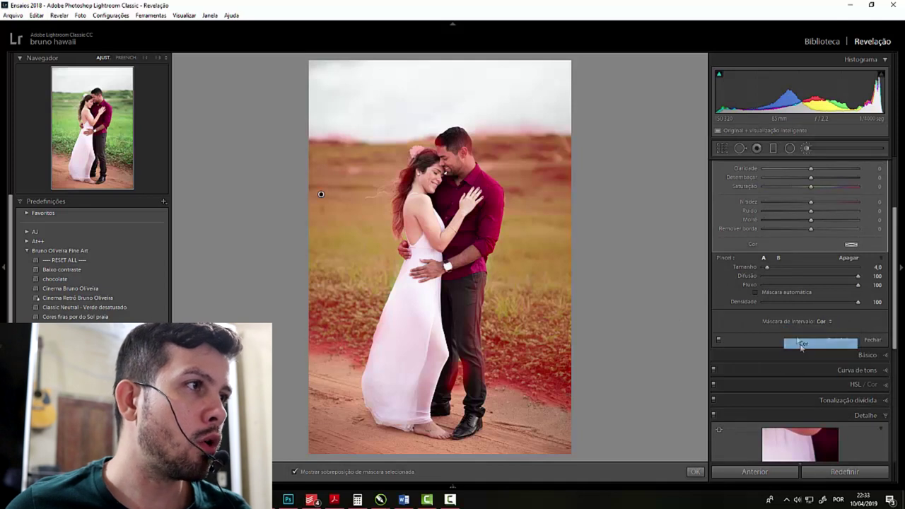
left_click(723, 323)
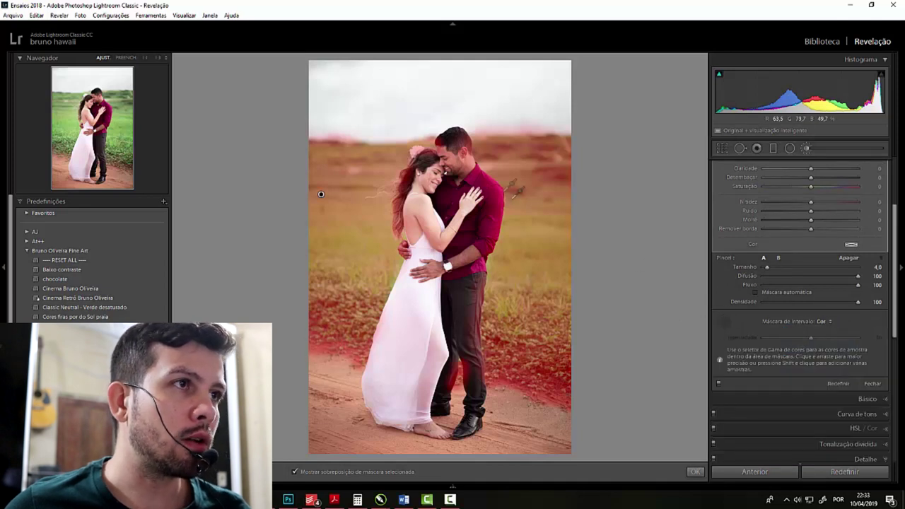
left_click_drag(521, 191, 549, 231)
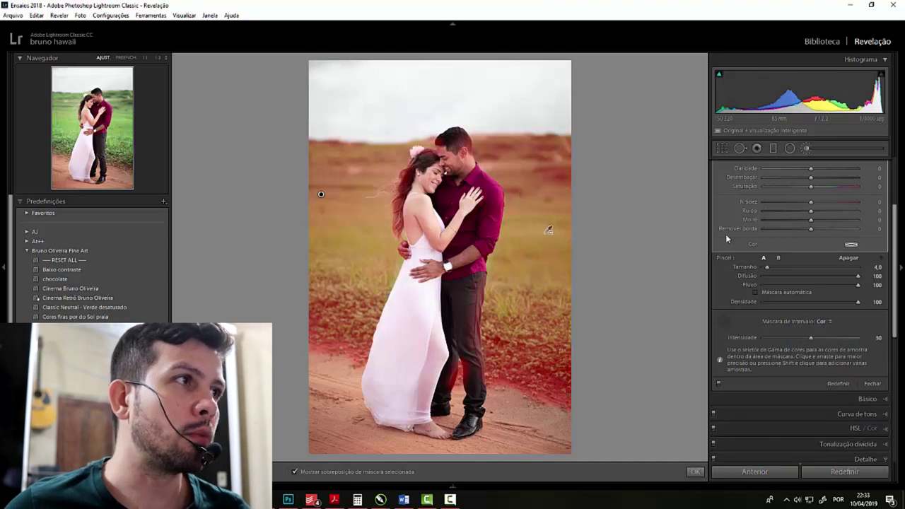
scroll(741, 238, "up", 3)
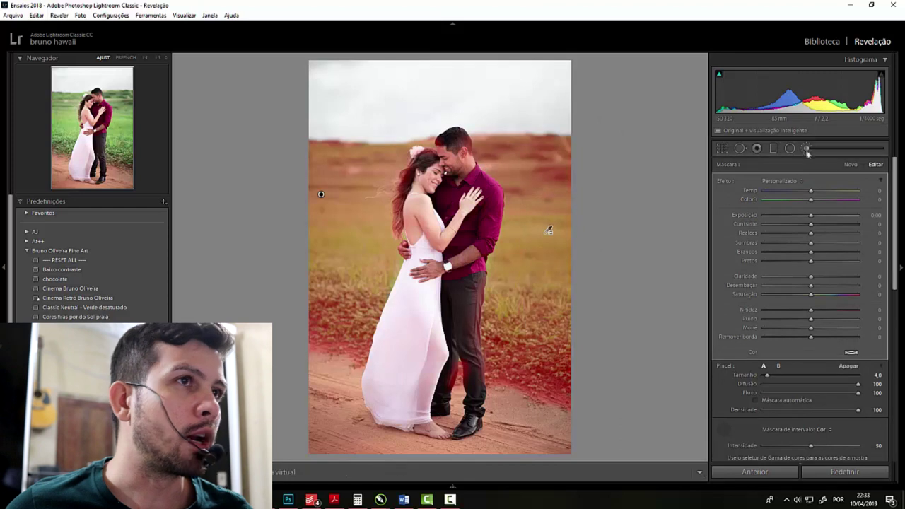
left_click(696, 472)
left_click(805, 148)
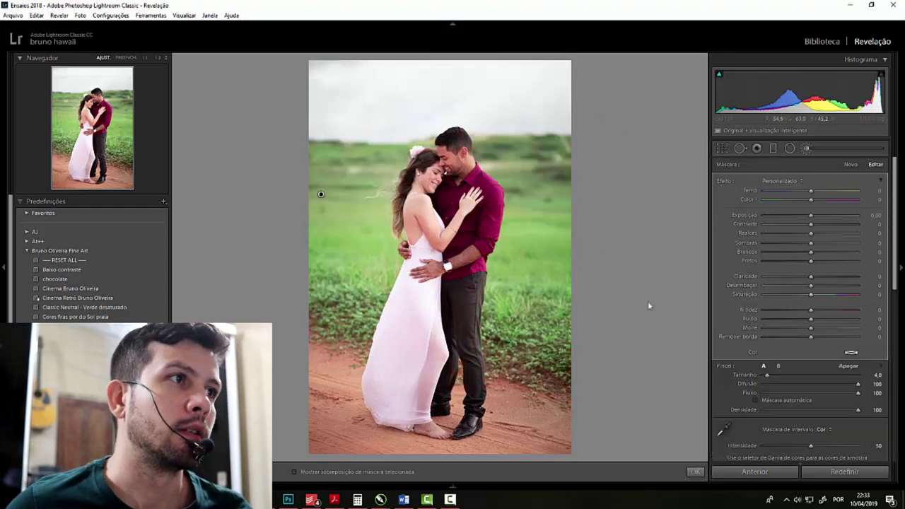
- Set the grass mask's Saturation to -100, enable Auto Mask, and paint out leftover green near the dress
left_click_drag(769, 301, 740, 303)
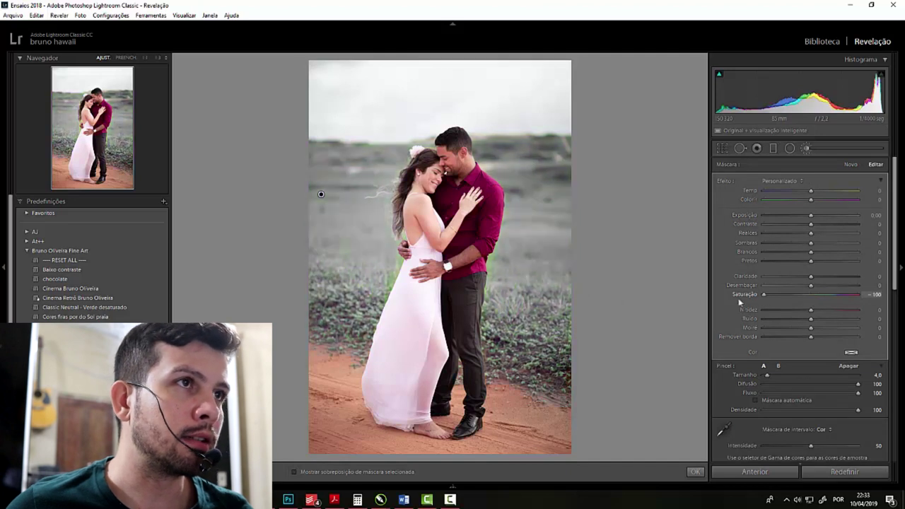
key("z")
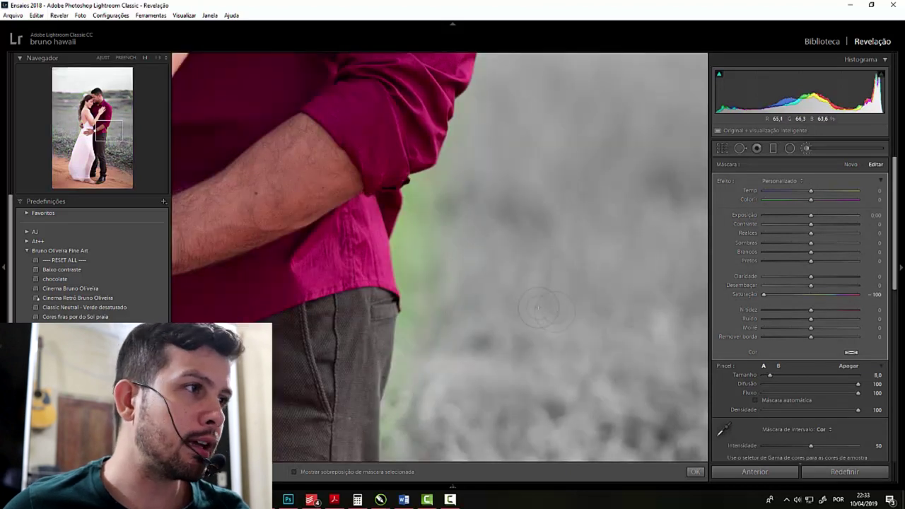
key("a")
scroll(464, 314, "up", 5)
scroll(425, 255, "up", 5)
key("z")
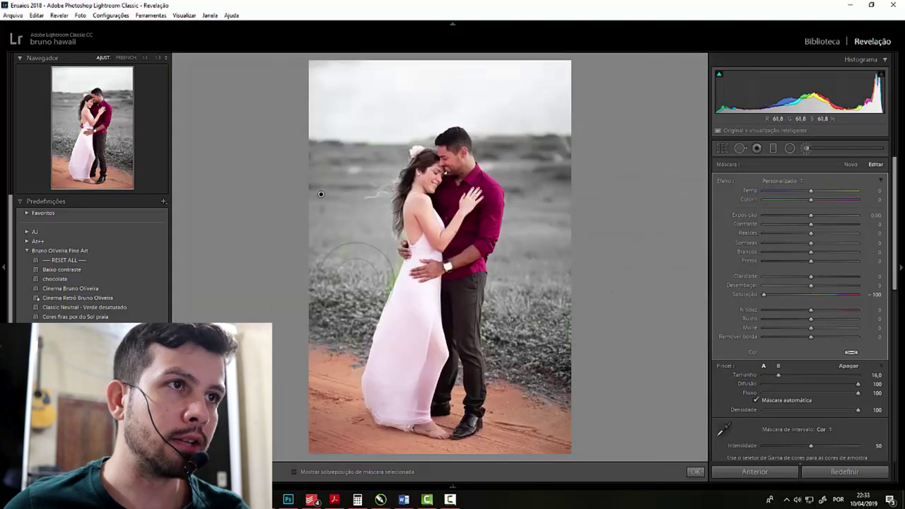
left_click(321, 194)
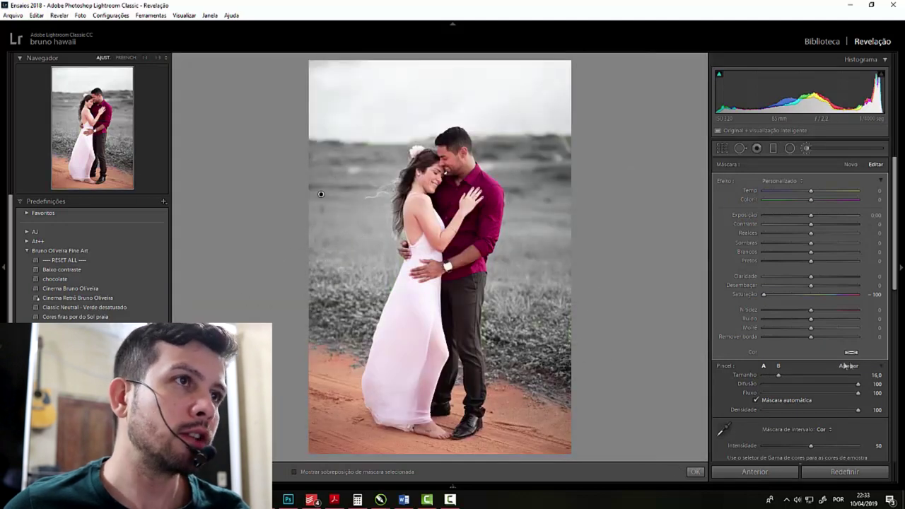
left_click(851, 352)
- Try teal, magenta-purple and teal-green grass tints before settling on yellow-green (H 61, S 83)
mouse_move(783, 354)
left_mouse_down()
mouse_move(761, 365)
mouse_move(684, 358)
left_mouse_up()
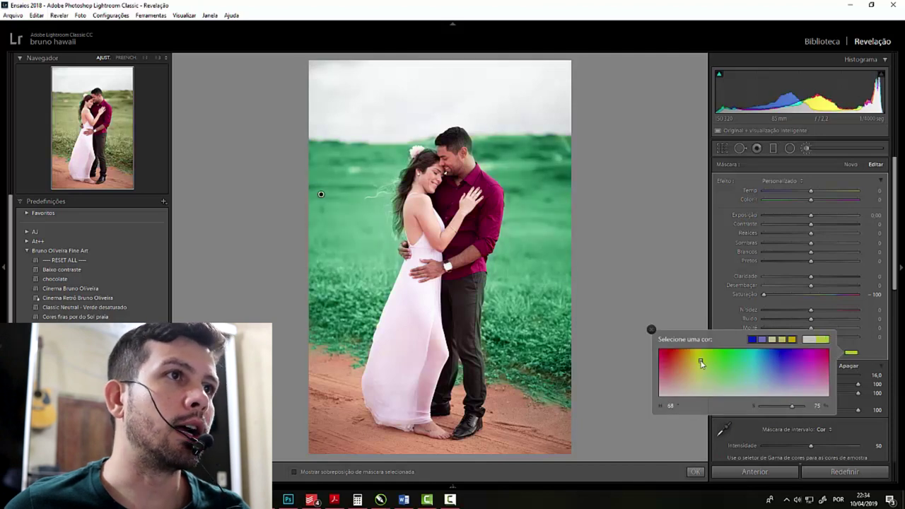
mouse_move(786, 360)
left_mouse_down()
mouse_move(817, 360)
mouse_move(764, 360)
mouse_move(787, 370)
left_mouse_up()
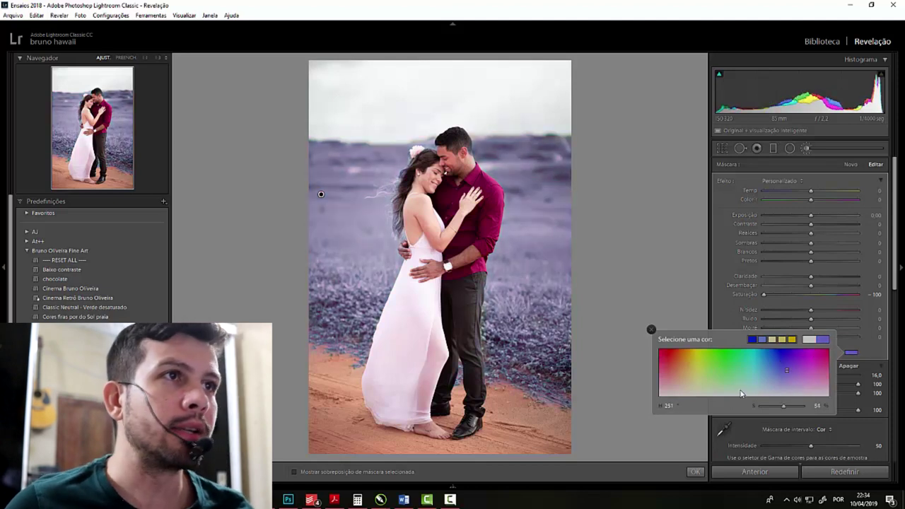
left_click(707, 373)
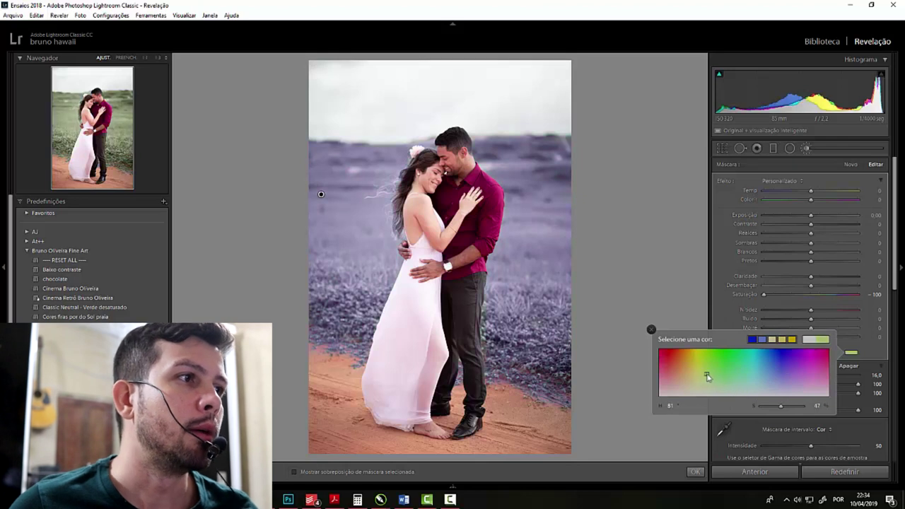
left_click_drag(720, 368, 724, 365)
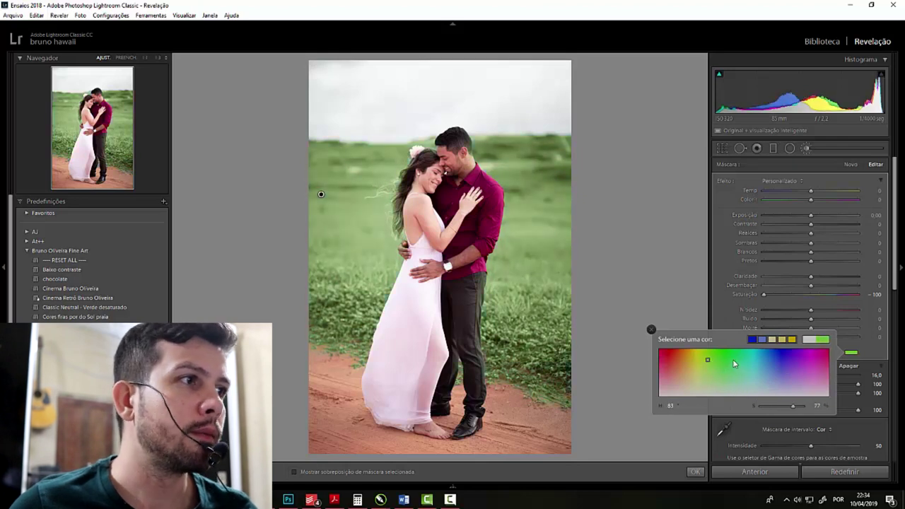
left_click(734, 361)
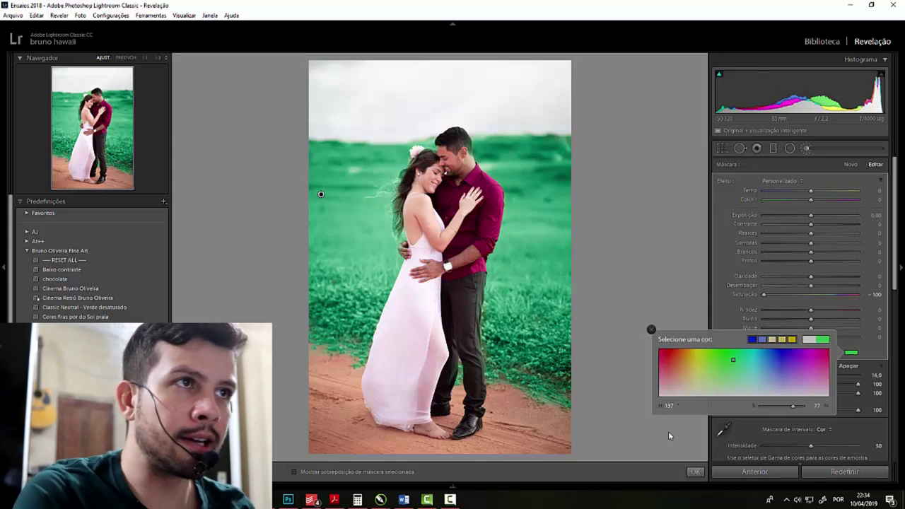
left_click(699, 357)
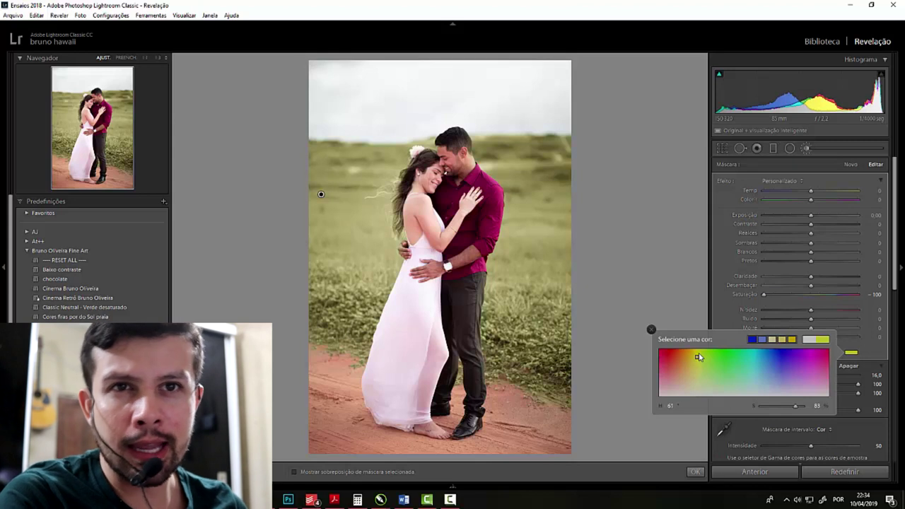